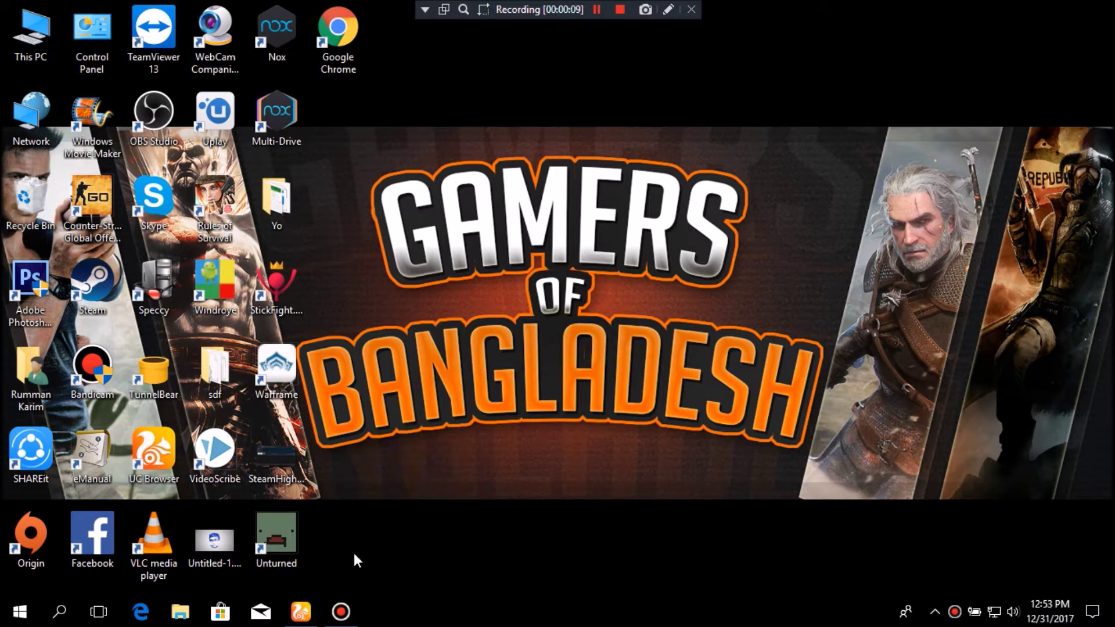
# Restore the UC Browser window showing the UploadHaven VEGAS Pro 15 zip download page.
pyautogui.click(302, 610)
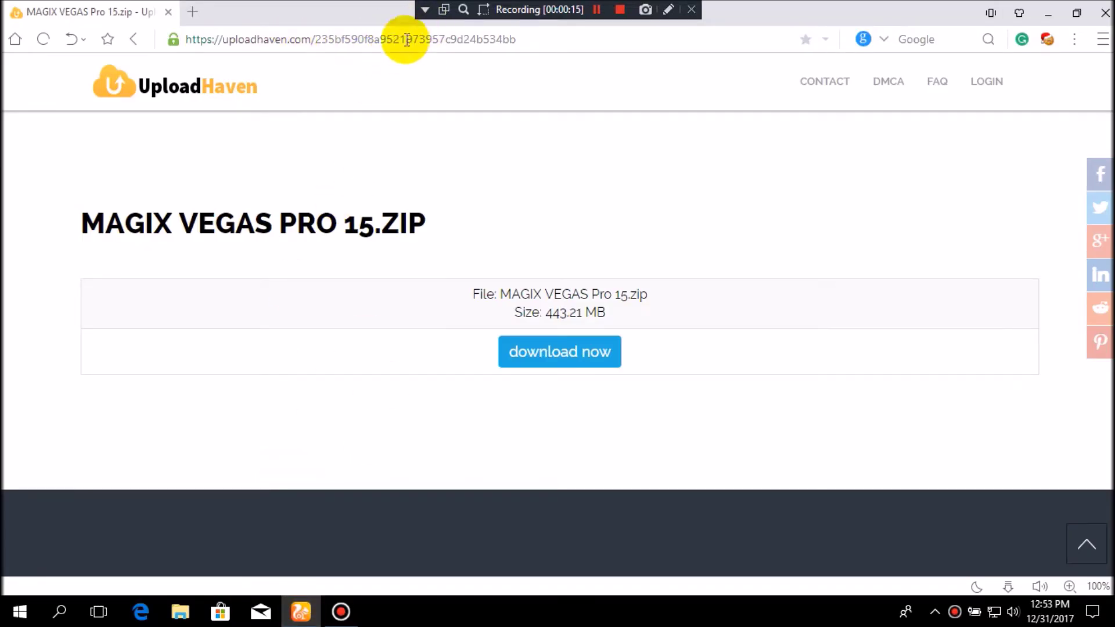
# Download the 443 MB VEGAS Pro 15 zip to F:\New folder and check its progress.
pyautogui.click(606, 357)
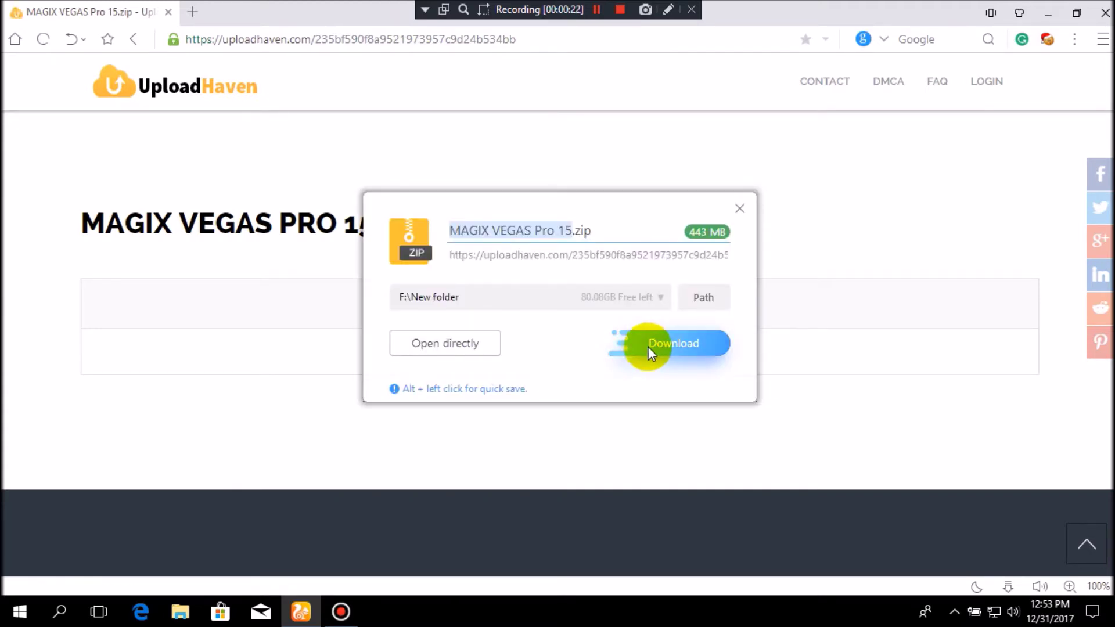
pyautogui.click(683, 348)
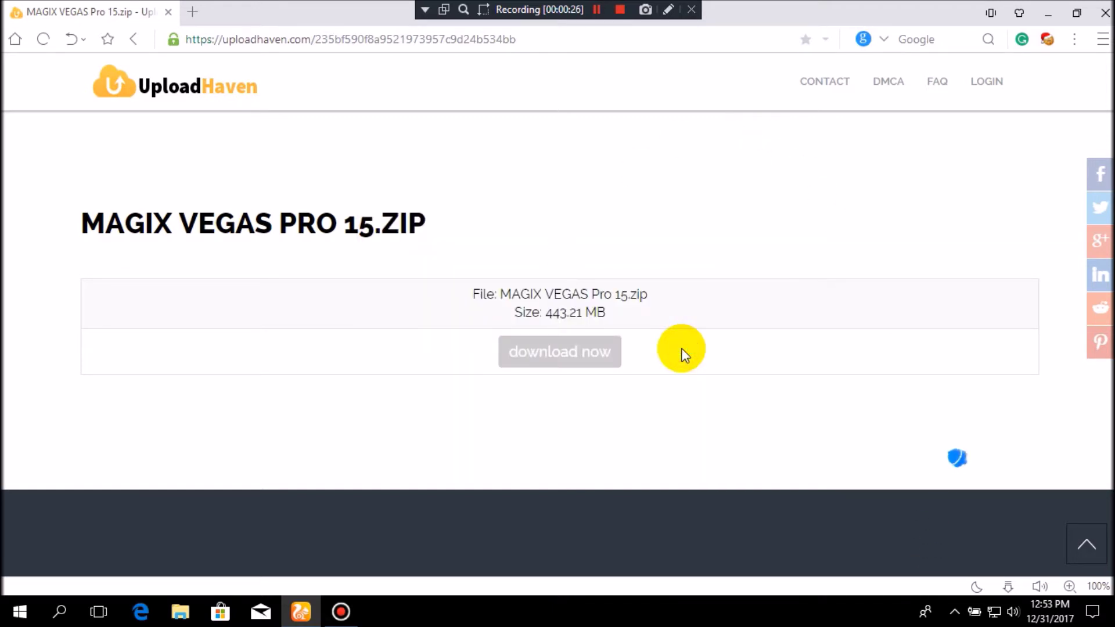
pyautogui.click(976, 585)
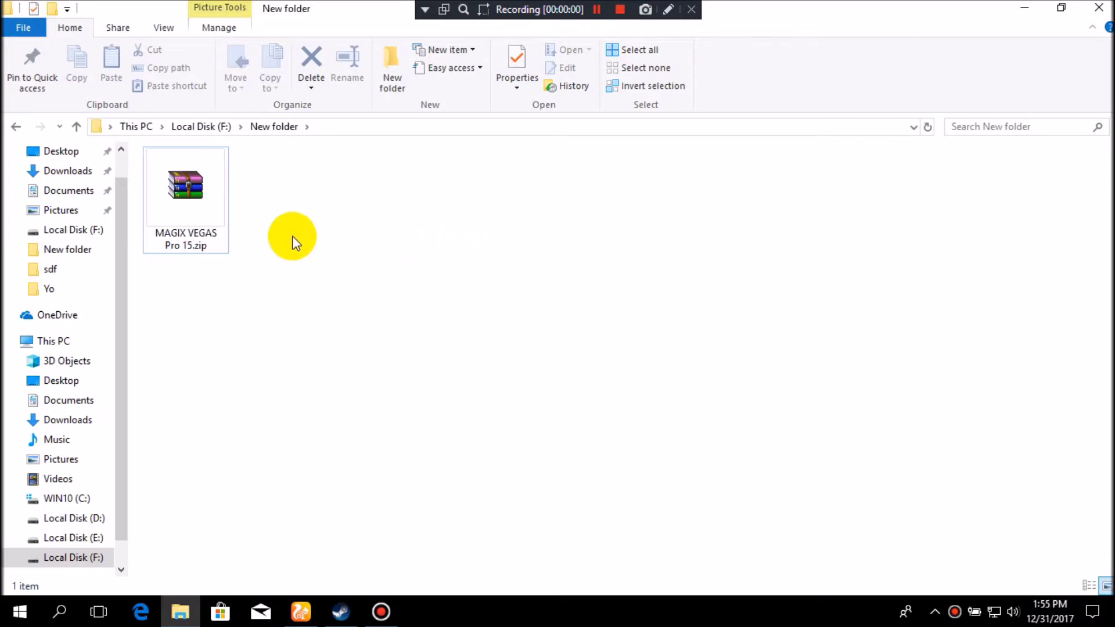
# Unpack MAGIX VEGAS Pro 15.zip in place using WinRAR's Extract Here.
pyautogui.rightClick(207, 197)
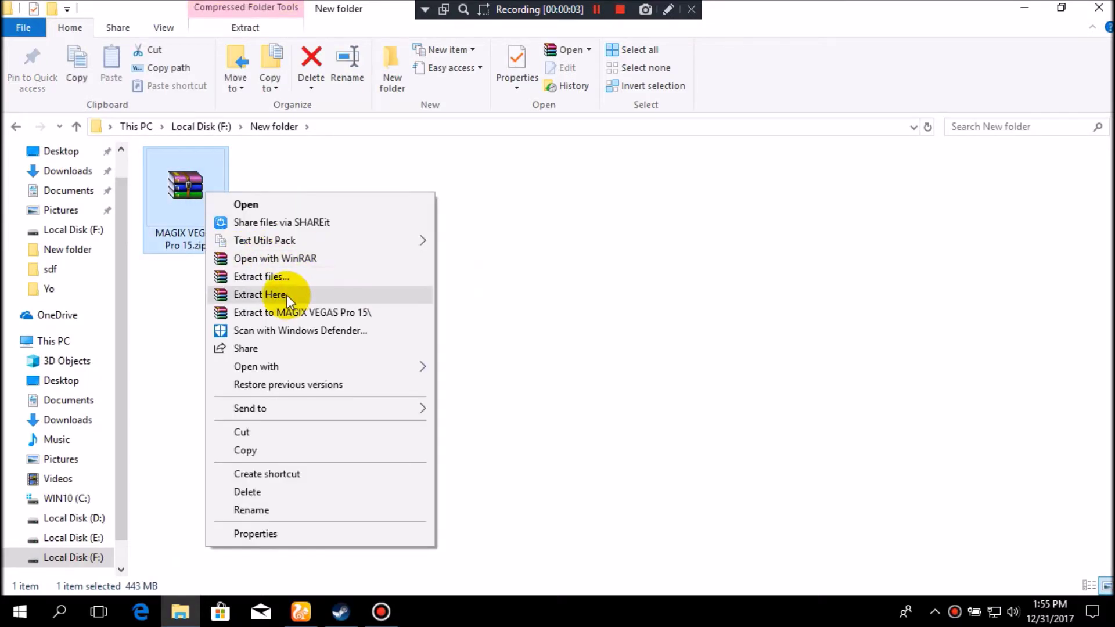
pyautogui.click(278, 296)
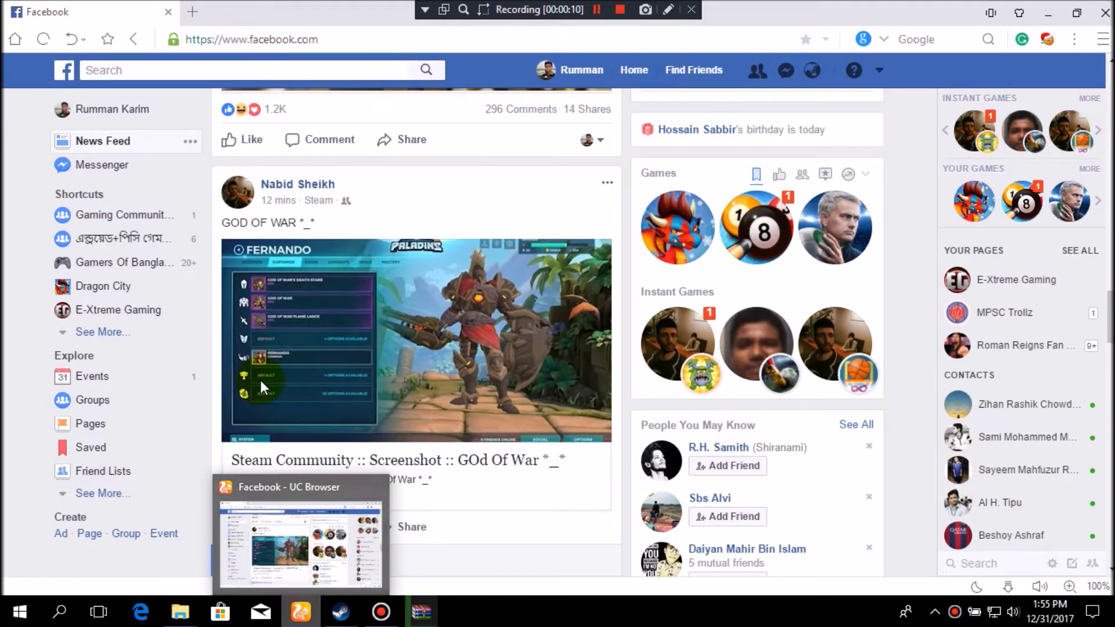
# Minimize UC Browser to reveal the finished extraction in File Explorer.
pyautogui.click(1048, 13)
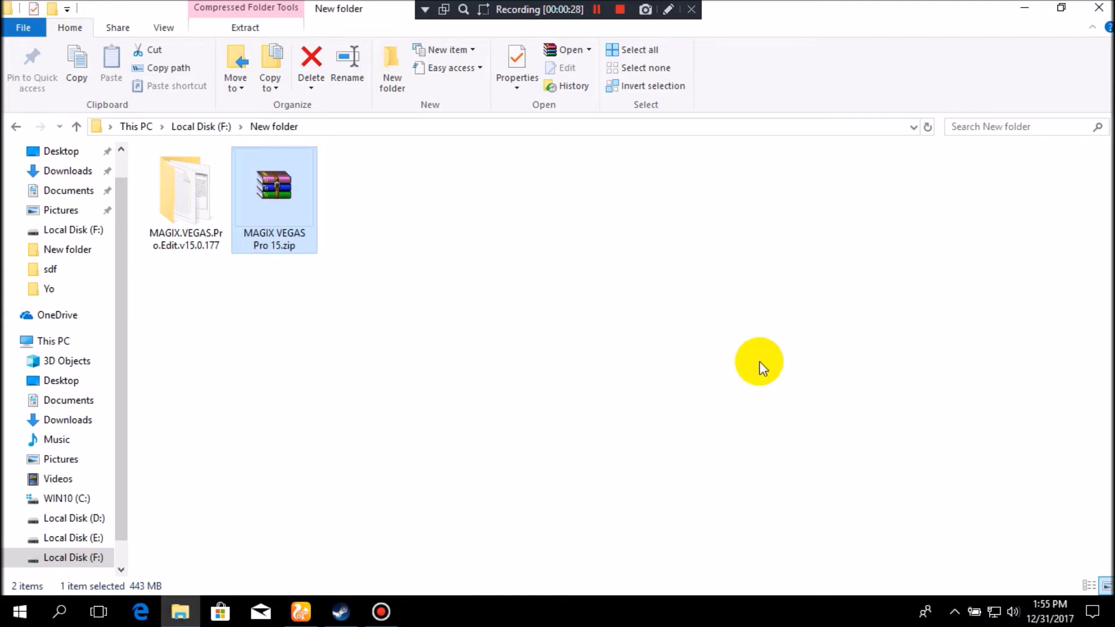
# Refresh the folder view and open the extracted MAGIX.VEGAS.Pro.Edit.v15.0.177 folder.
pyautogui.rightClick(515, 226)
pyautogui.click(559, 291)
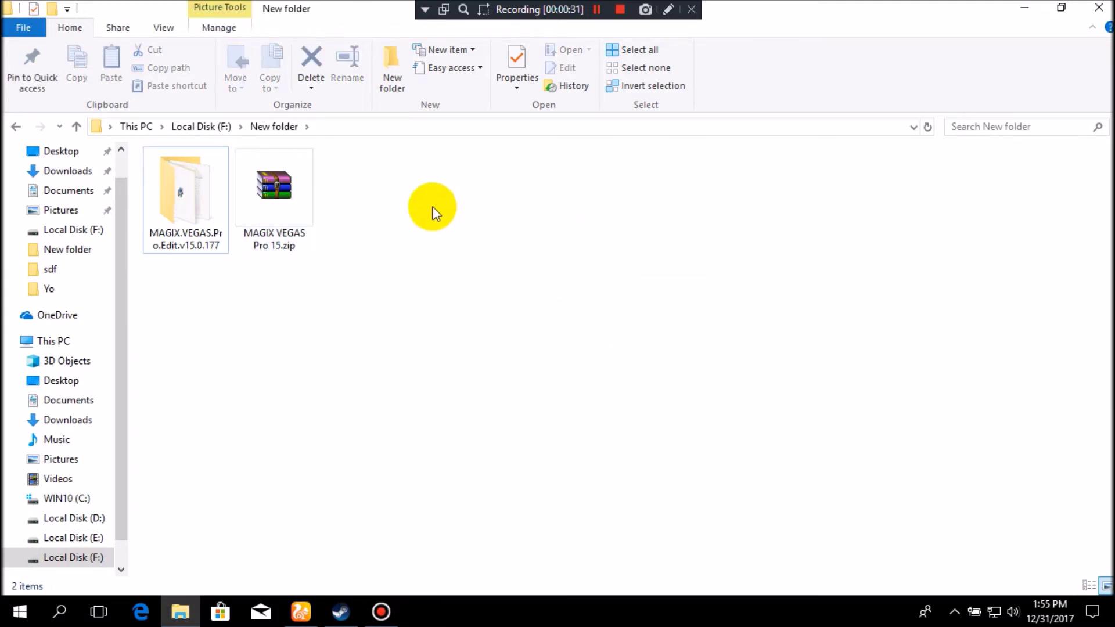
pyautogui.doubleClick(185, 201)
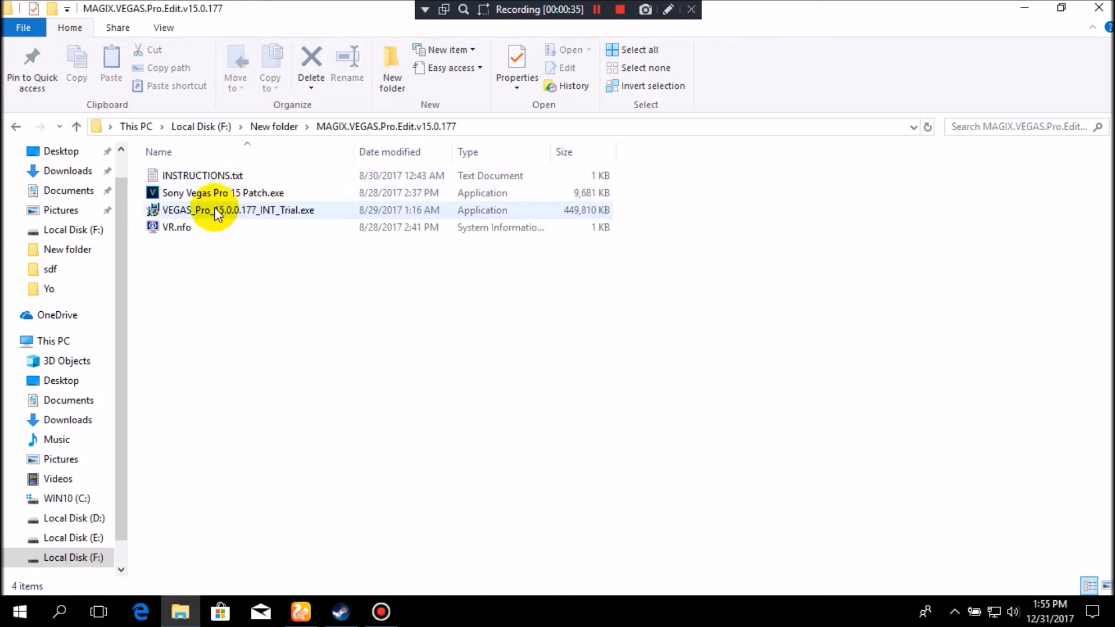
# Run VEGAS_Pro_15.0.0.177_INT_Trial.exe as administrator and minimize the browser covering it.
pyautogui.click(294, 213)
pyautogui.rightClick(294, 214)
pyautogui.click(344, 227)
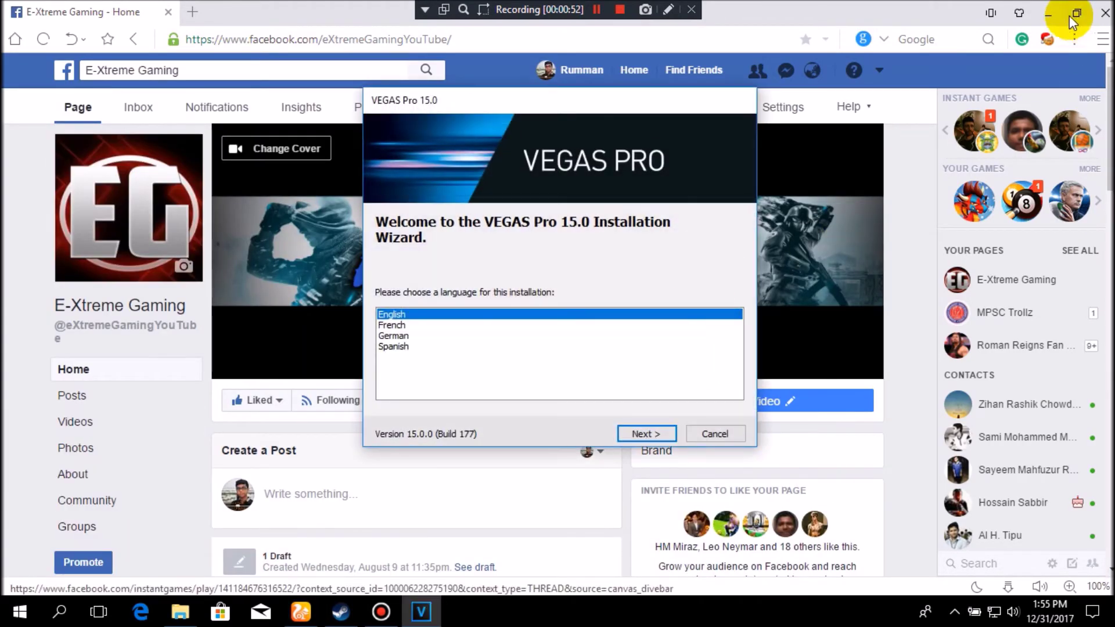
pyautogui.click(1054, 15)
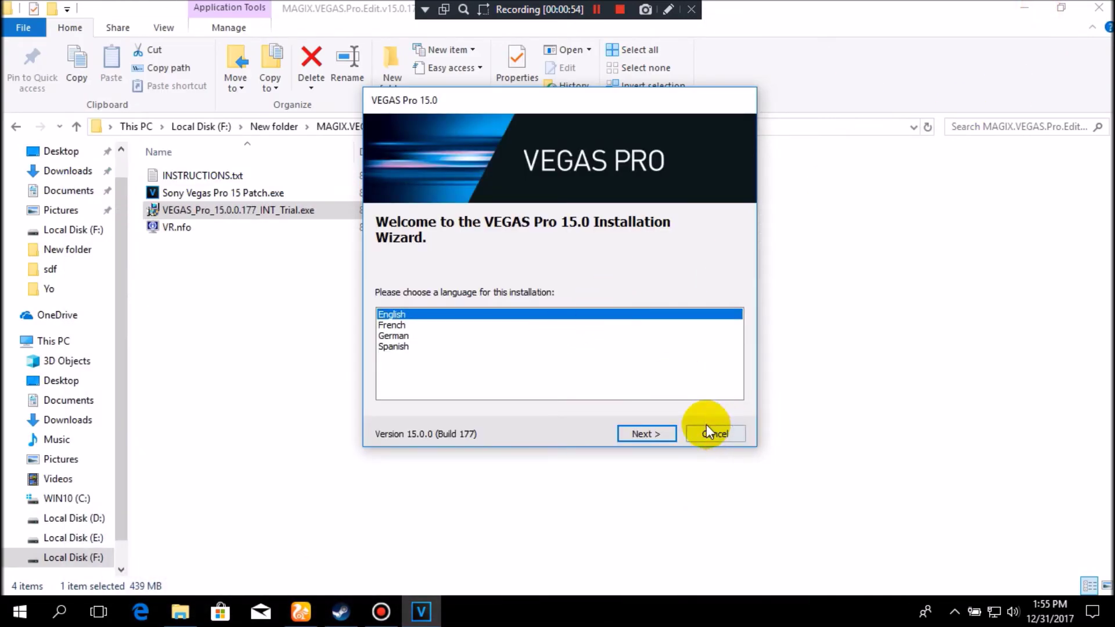
# Keep English, accept the licence agreement, and enable 'Create a shortcut on the desktop'.
pyautogui.click(663, 433)
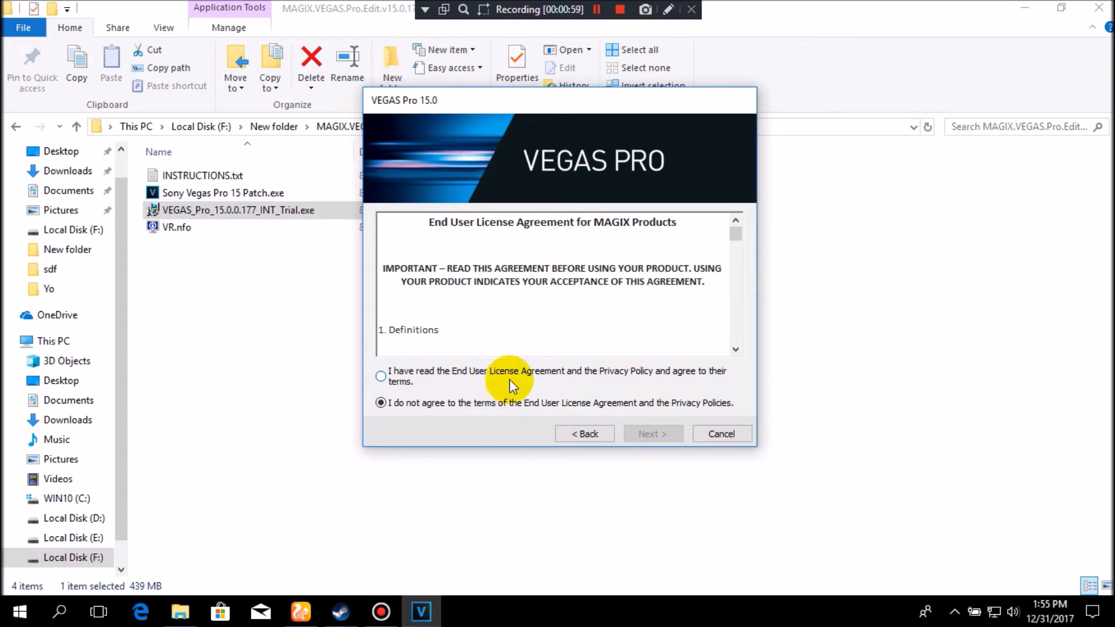
pyautogui.click(623, 373)
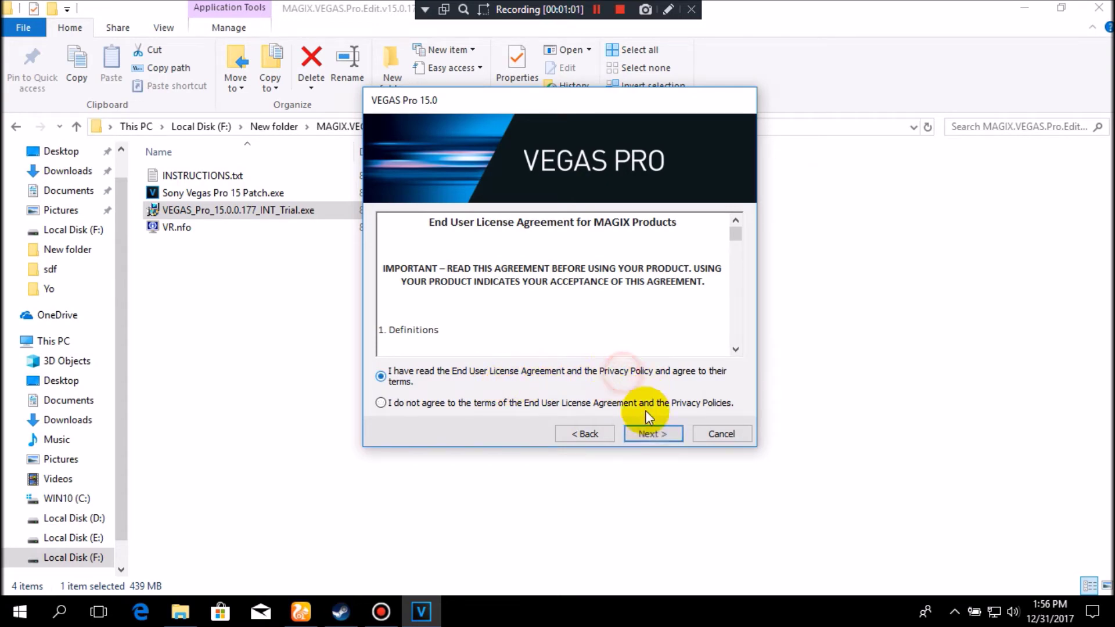
pyautogui.click(669, 430)
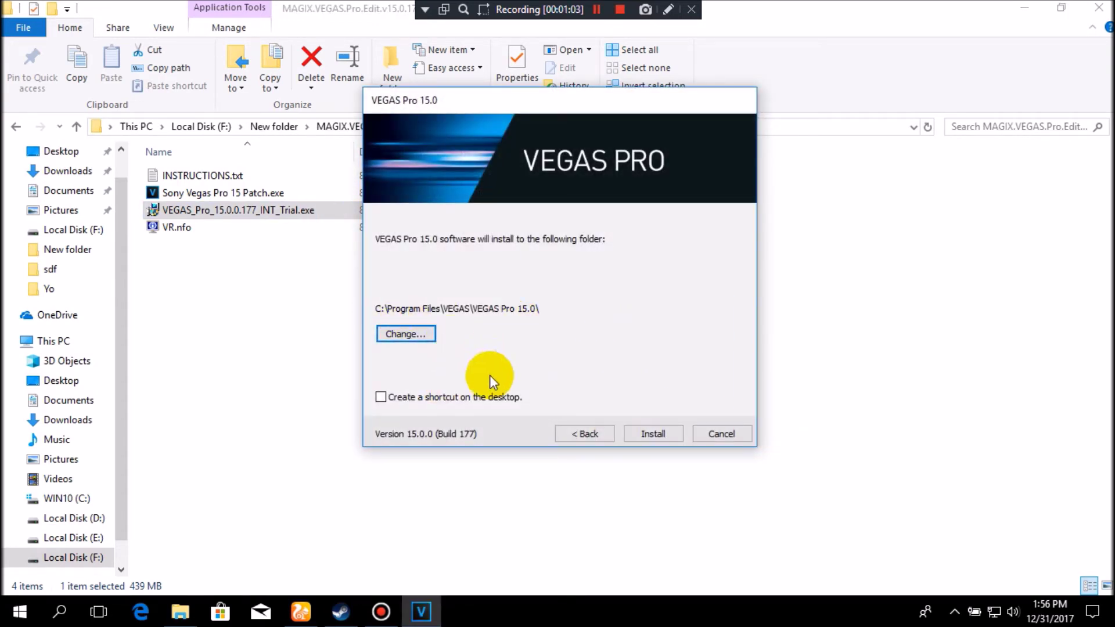
pyautogui.click(436, 404)
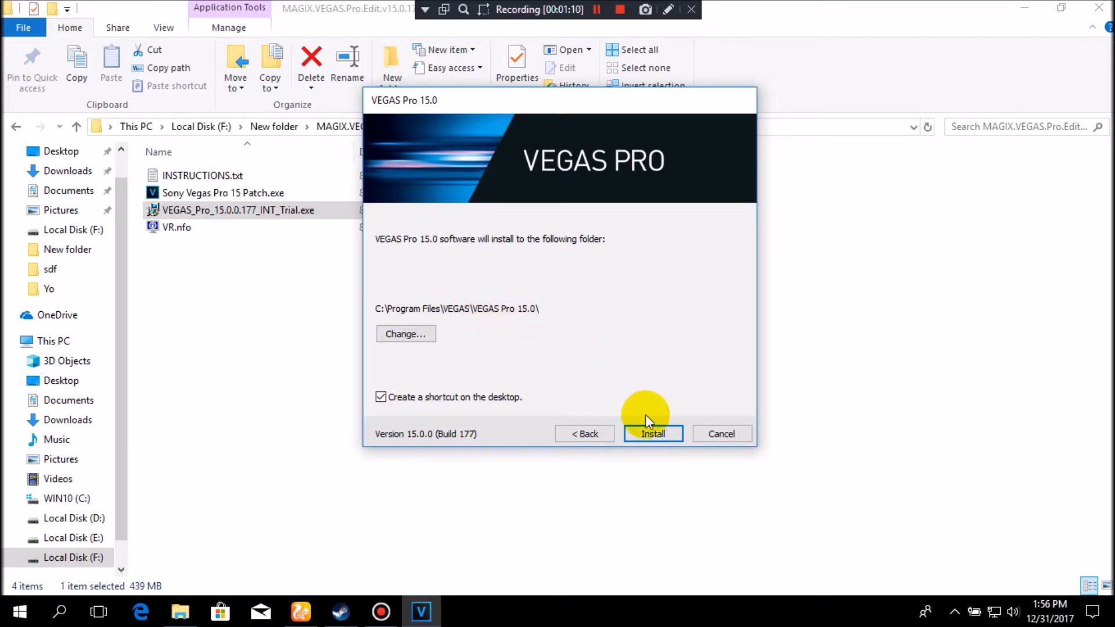
pyautogui.click(631, 350)
# Start the VEGAS Pro 15.0 installation, refresh the folder while waiting, then close the success page.
pyautogui.click(656, 434)
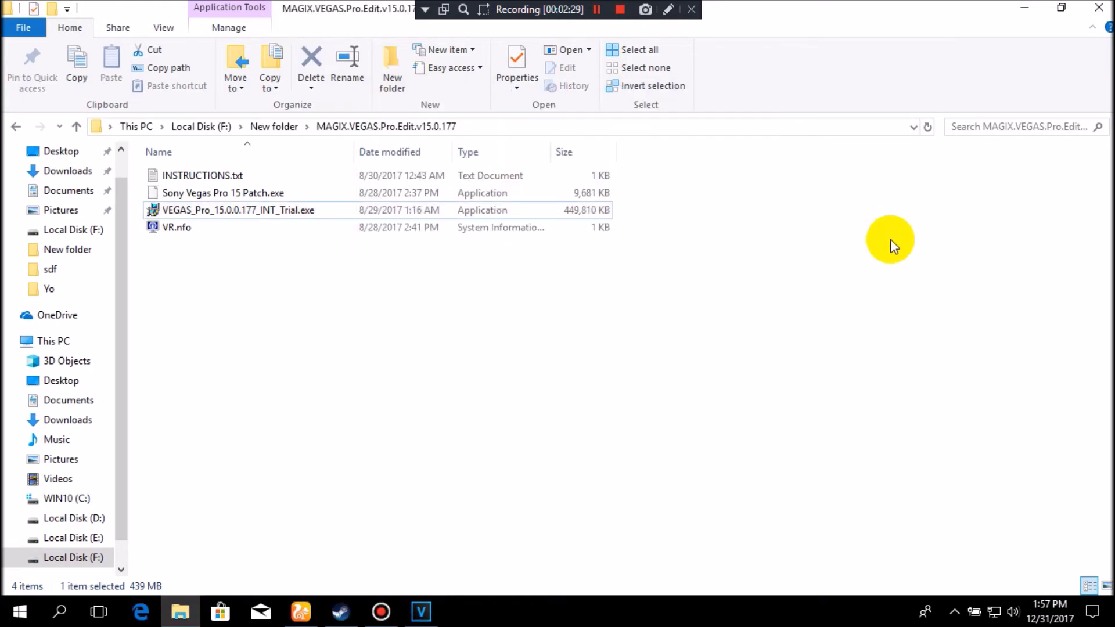
pyautogui.click(890, 243)
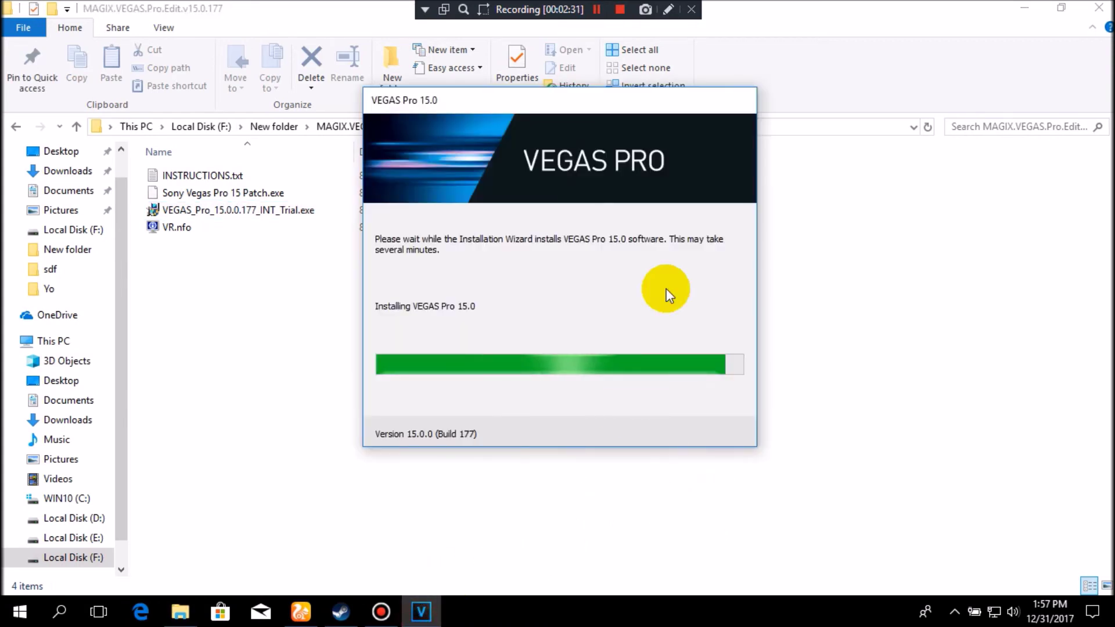
pyautogui.rightClick(904, 192)
pyautogui.click(942, 259)
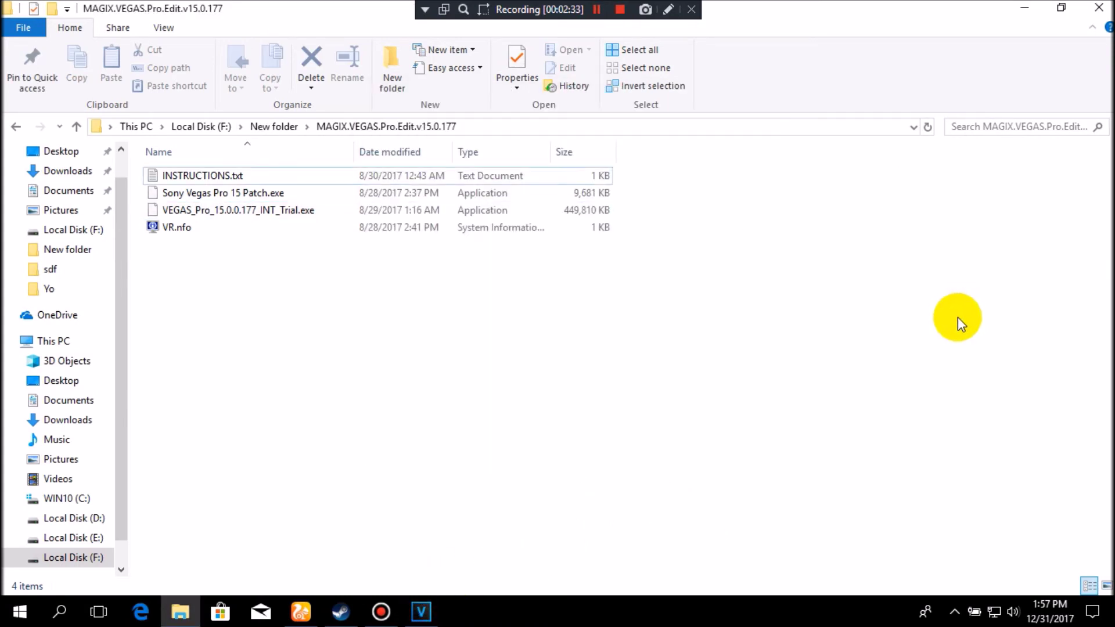
pyautogui.rightClick(861, 226)
pyautogui.click(901, 295)
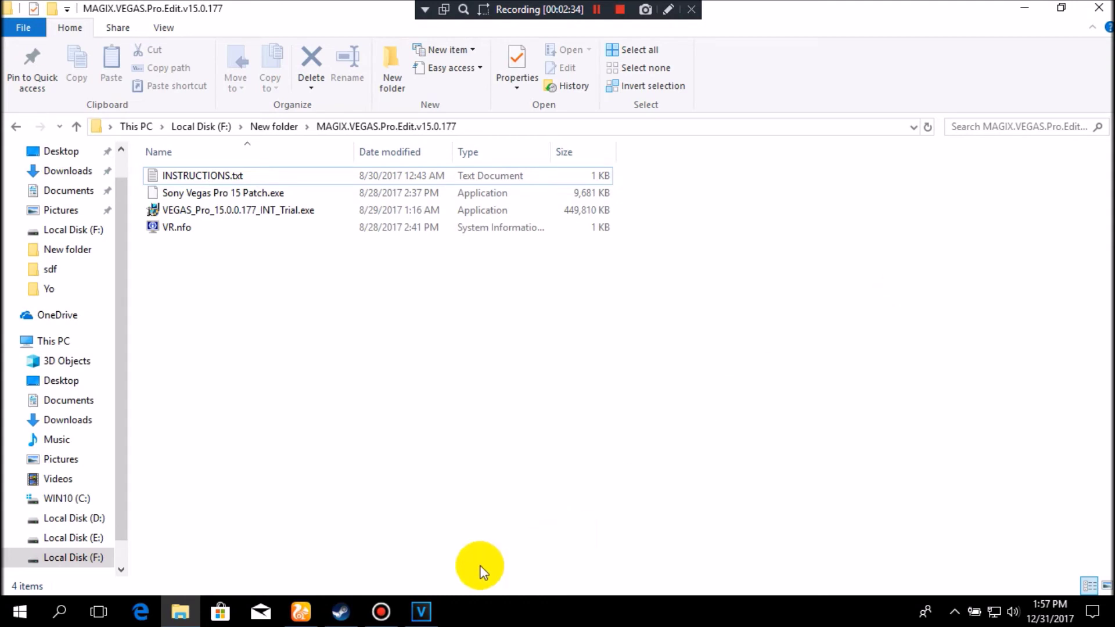
pyautogui.click(421, 610)
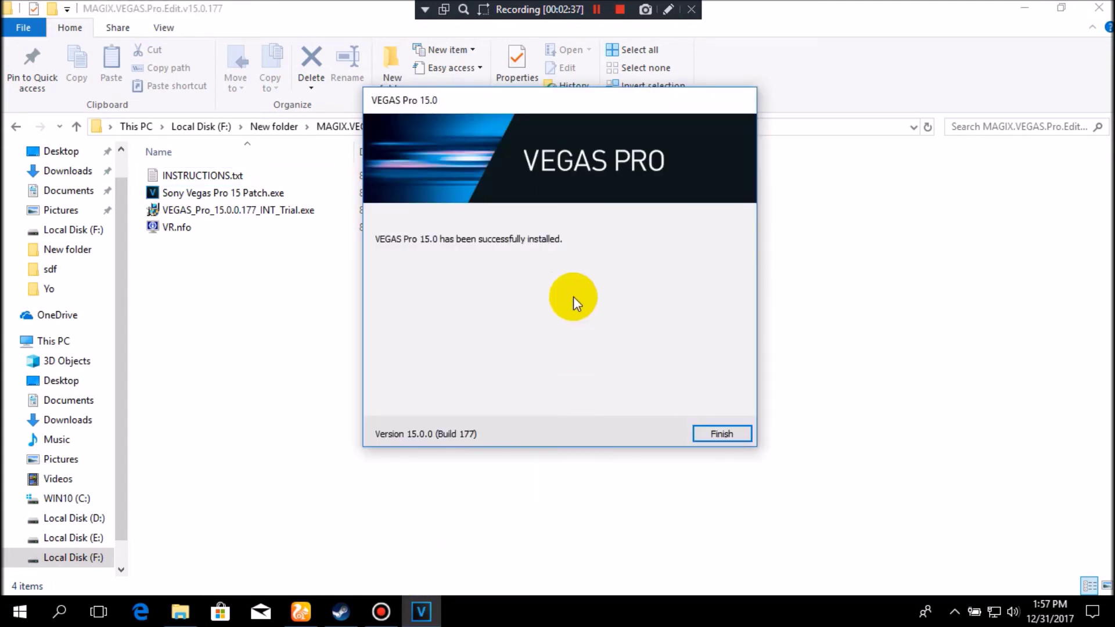
pyautogui.click(731, 429)
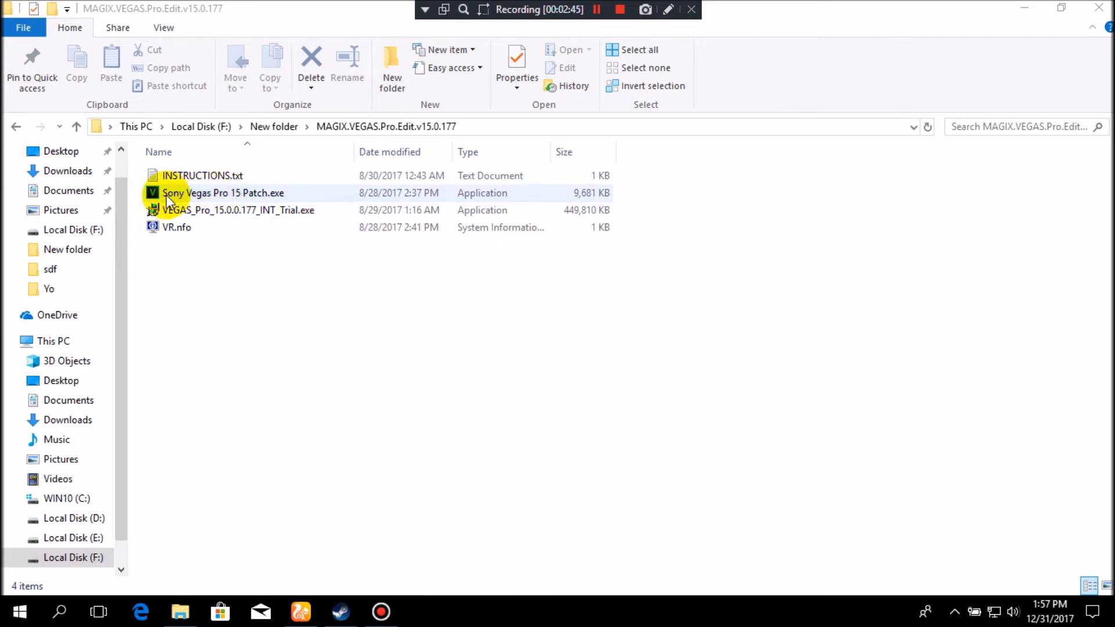
# Run Sony Vegas Pro 15 Patch.exe as administrator on the default folder, then minimize Explorer.
pyautogui.click(264, 199)
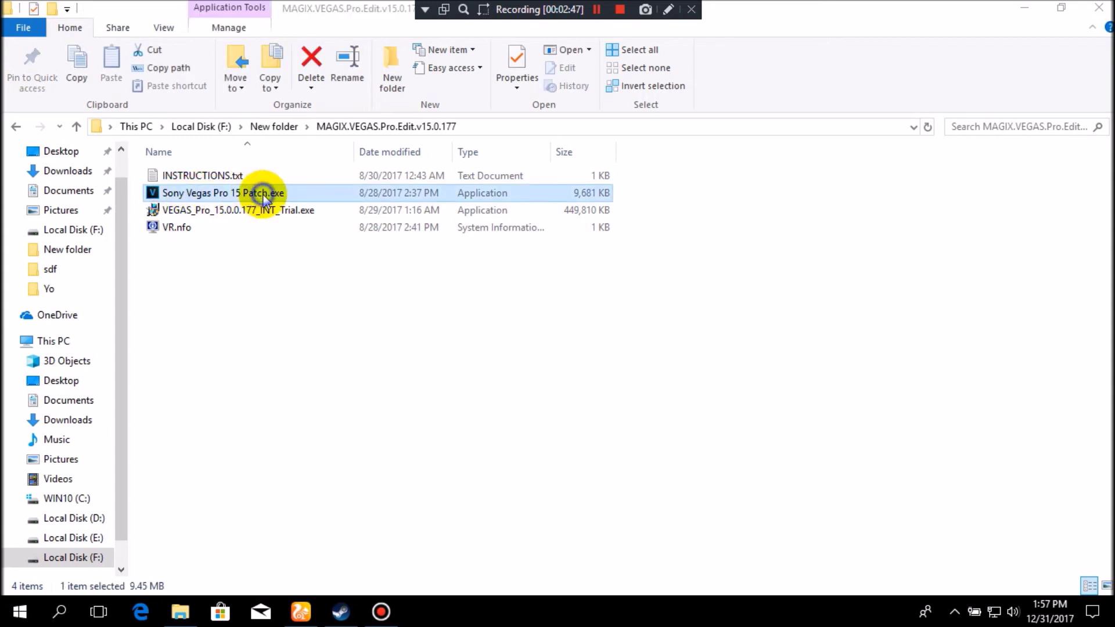
pyautogui.rightClick(264, 200)
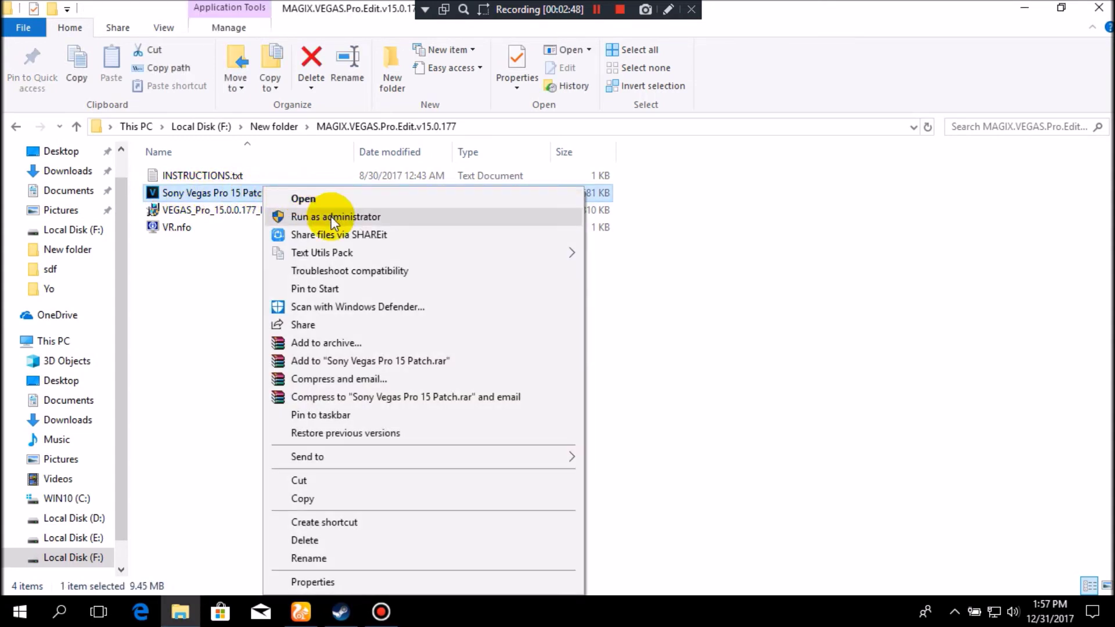
pyautogui.click(335, 216)
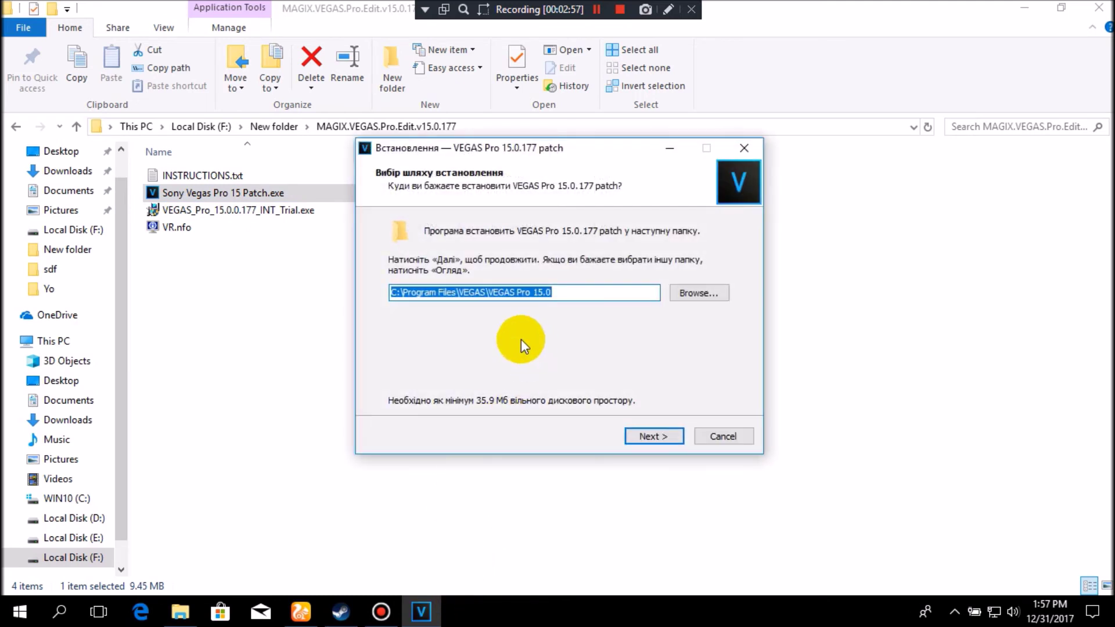
pyautogui.click(655, 436)
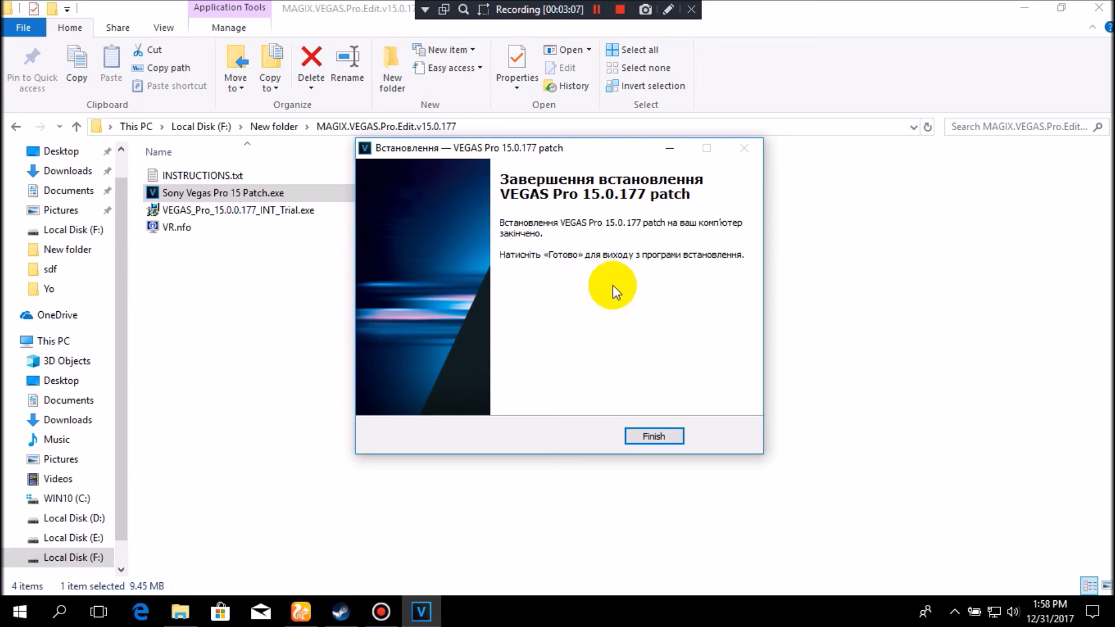
pyautogui.click(668, 436)
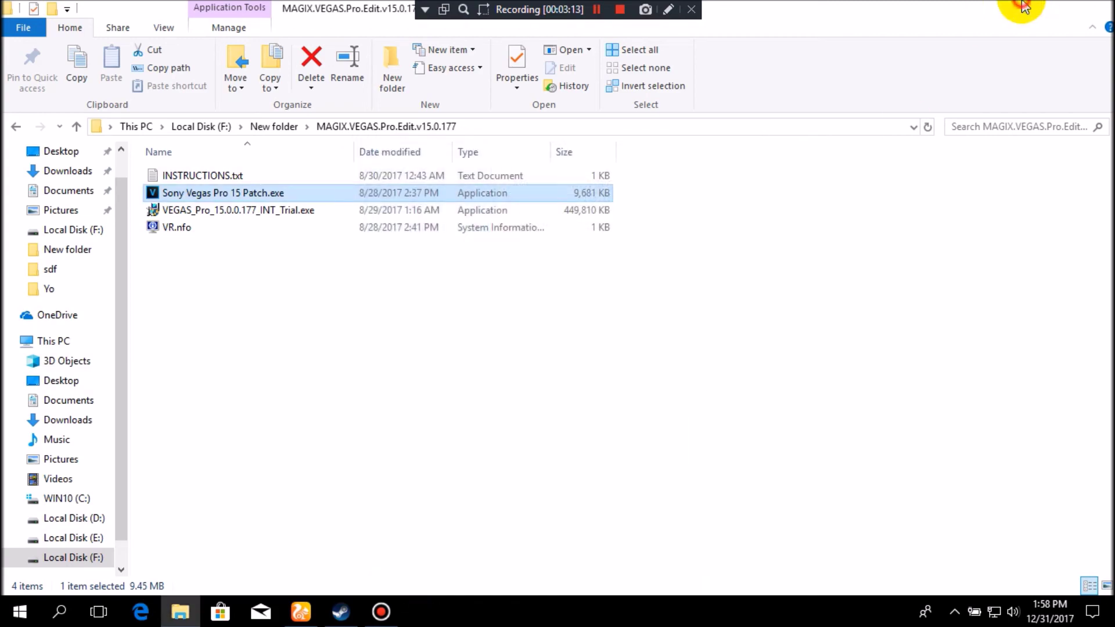
pyautogui.click(1024, 8)
# Refresh the desktop twice to bring up the VEGAS Pro 15.0 shortcut.
pyautogui.rightClick(834, 68)
pyautogui.click(871, 116)
pyautogui.rightClick(871, 109)
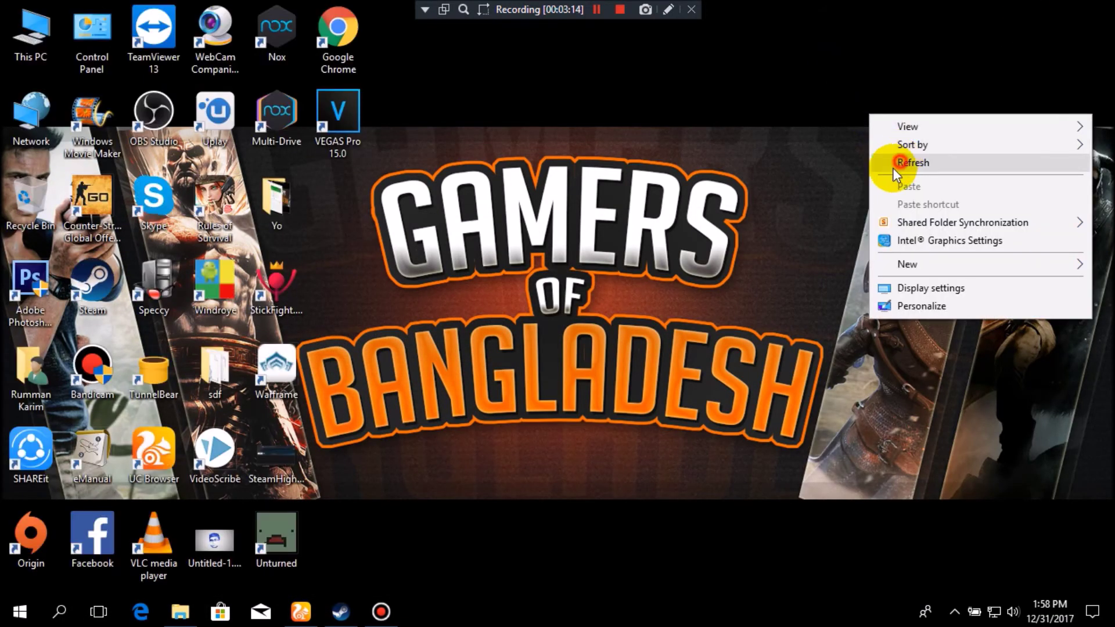
pyautogui.click(897, 157)
pyautogui.click(179, 611)
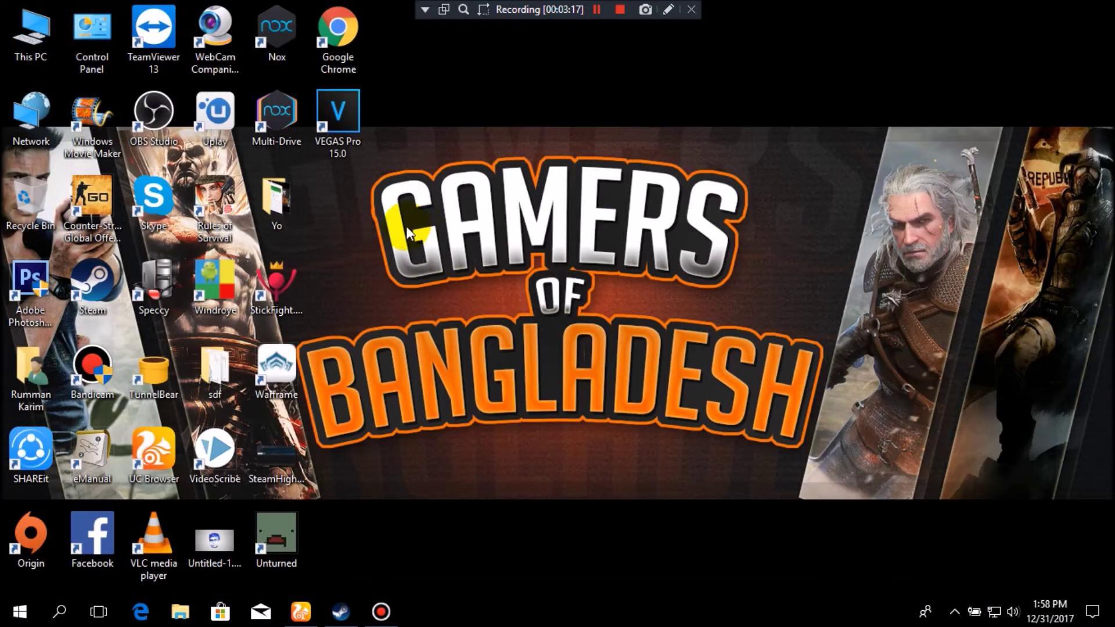
# Run the VEGAS Pro 15.0 desktop shortcut as administrator, then refresh the desktop.
pyautogui.rightClick(344, 144)
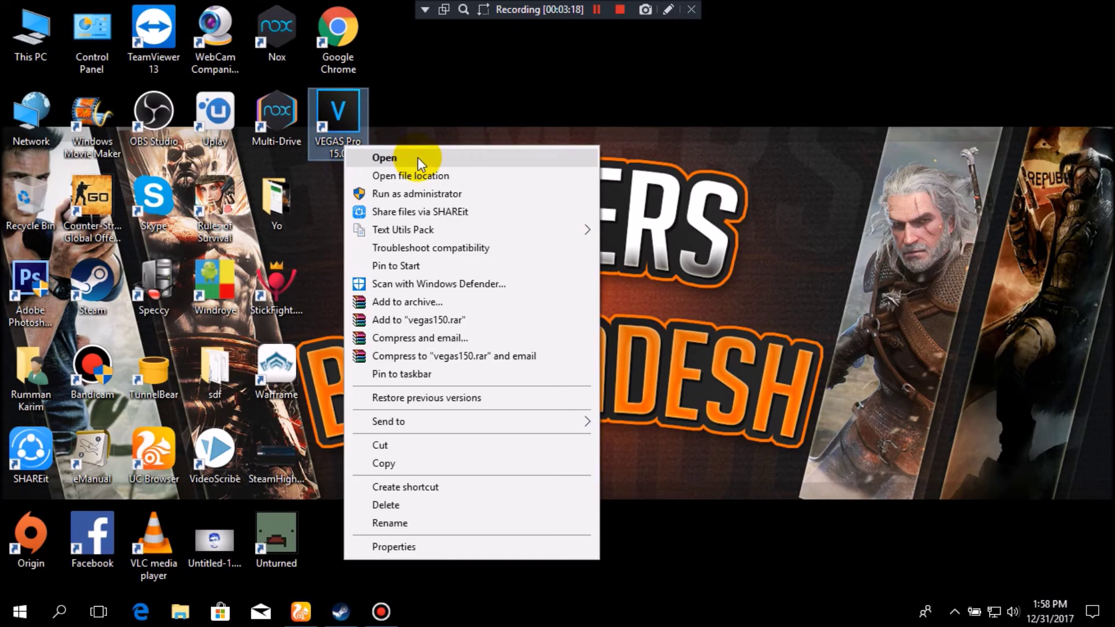
pyautogui.click(423, 197)
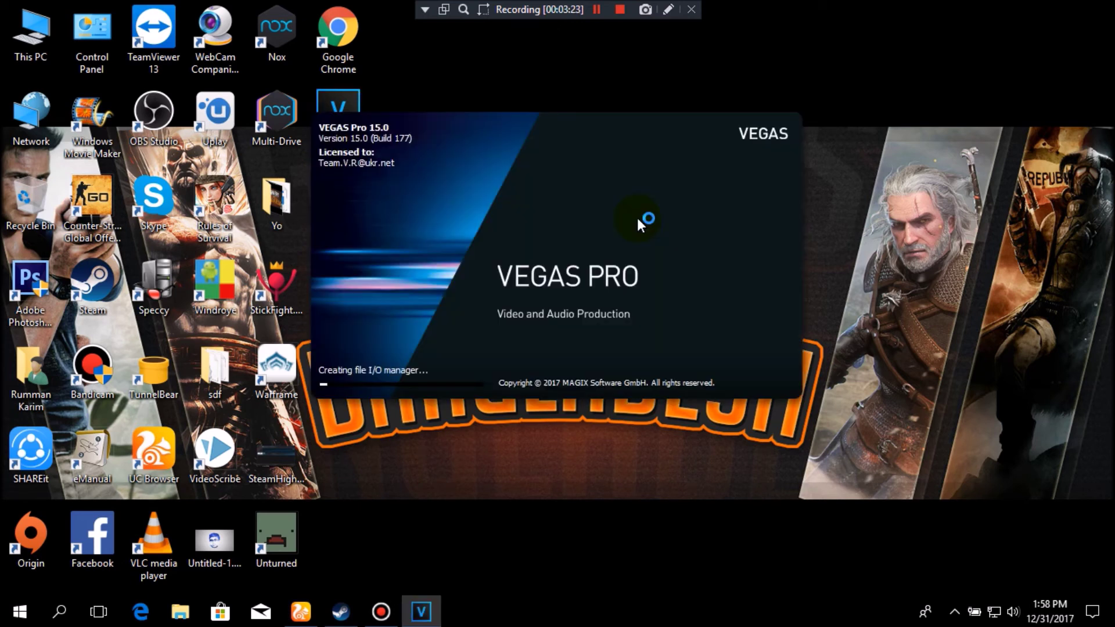
pyautogui.rightClick(920, 199)
pyautogui.click(938, 90)
pyautogui.rightClick(906, 79)
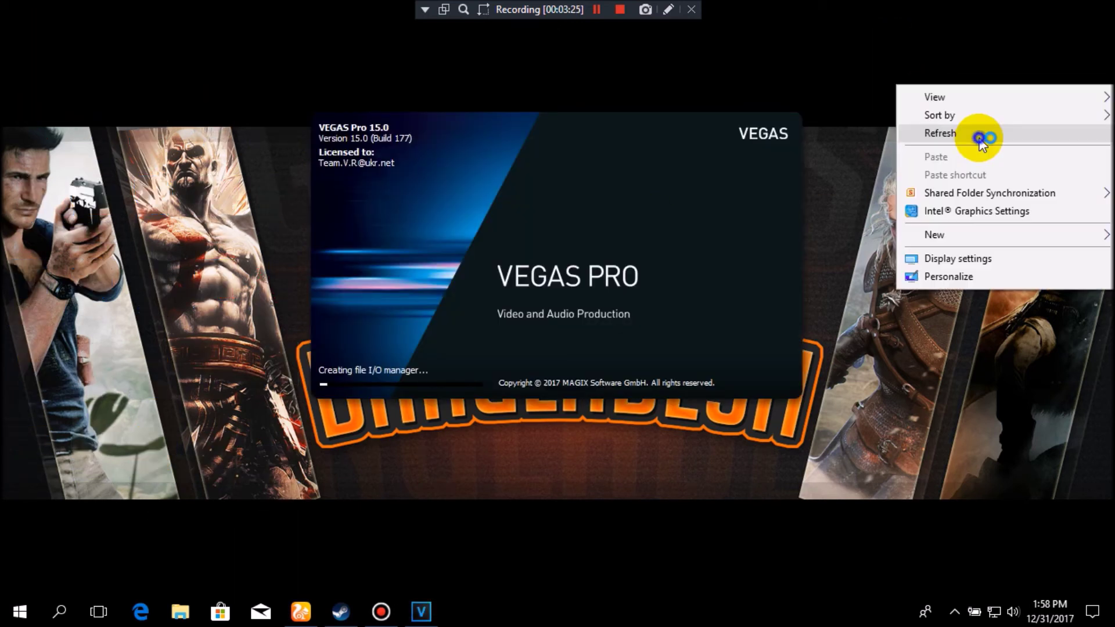
pyautogui.click(999, 184)
pyautogui.click(1000, 184)
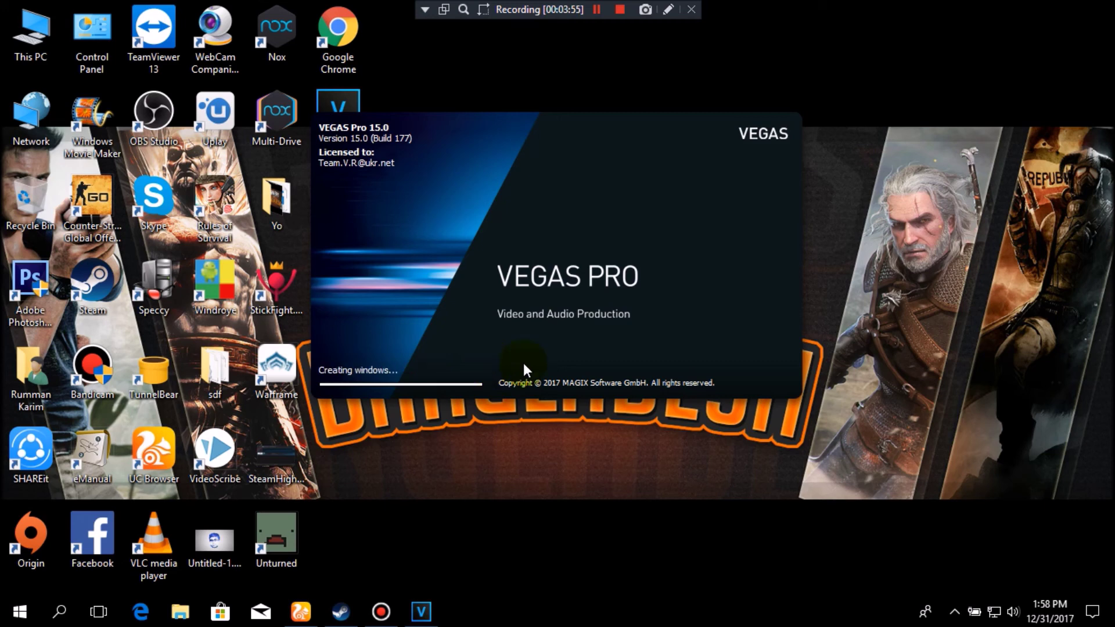
# Keep refreshing the desktop while VEGAS Pro 15.0 loads.
pyautogui.rightClick(896, 51)
pyautogui.click(941, 95)
pyautogui.rightClick(896, 91)
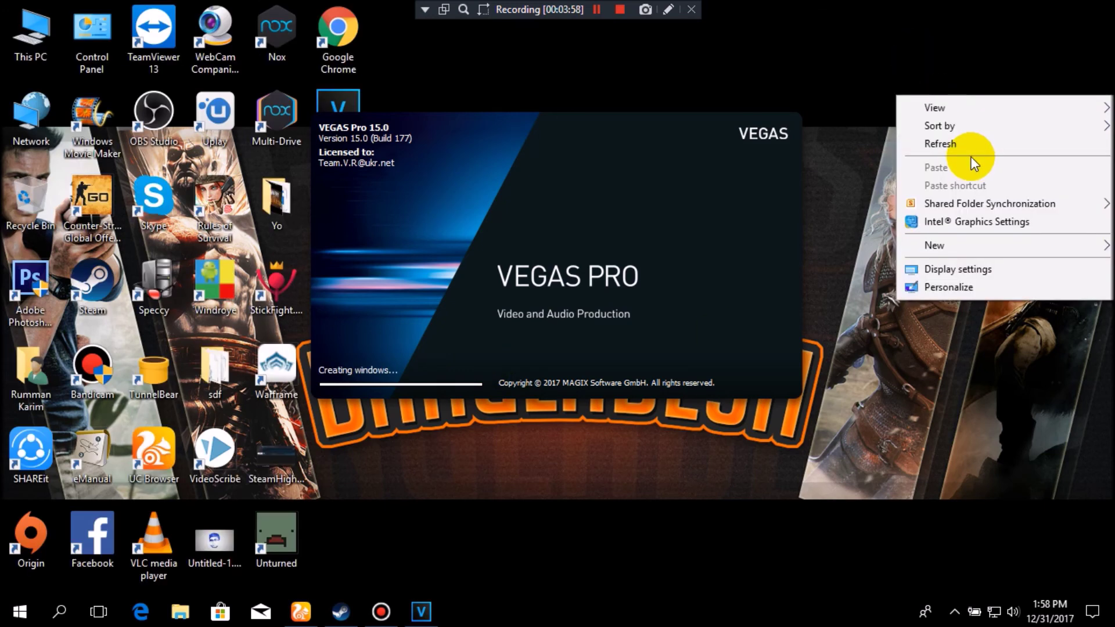
pyautogui.click(968, 149)
pyautogui.rightClick(898, 140)
pyautogui.click(990, 190)
pyautogui.rightClick(897, 192)
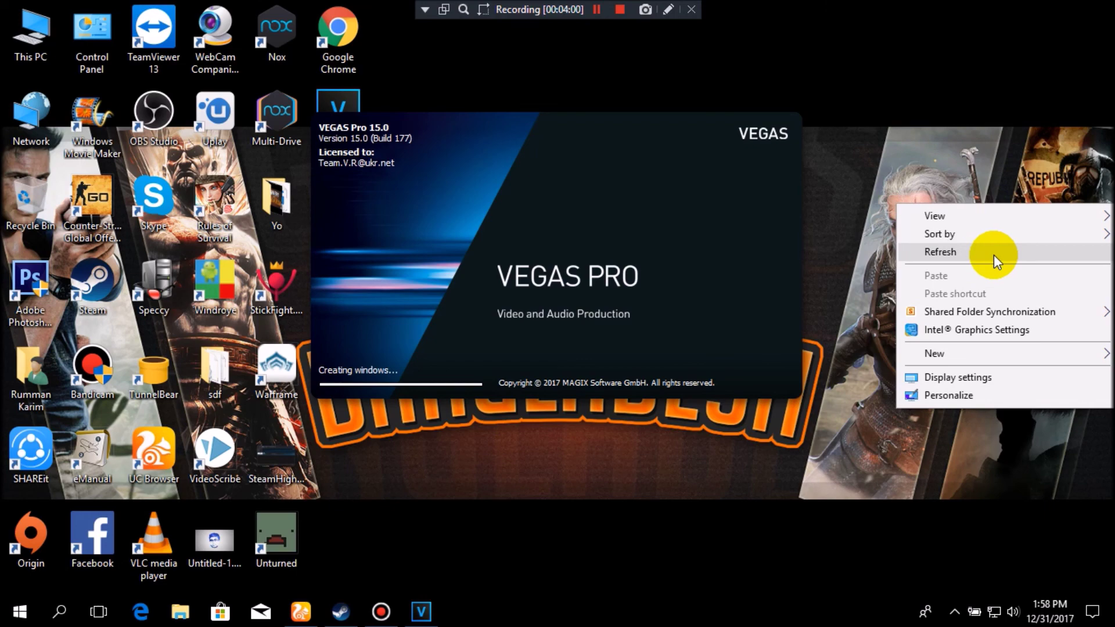
pyautogui.click(995, 254)
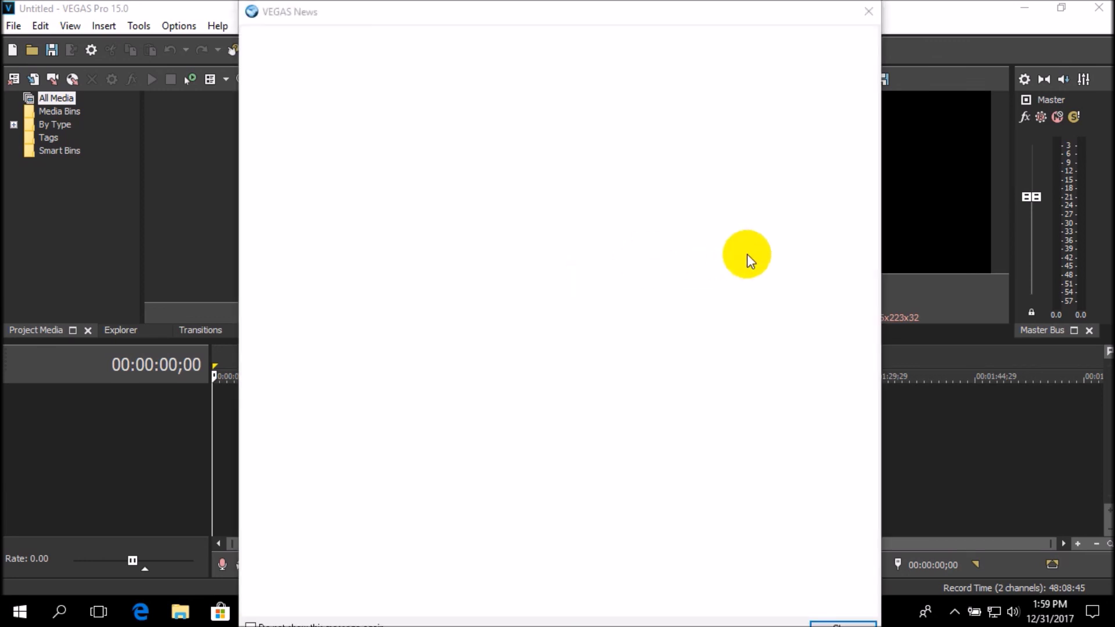
# Close the VEGAS News popup and return to the Untitled VEGAS Pro project window.
pyautogui.click(867, 11)
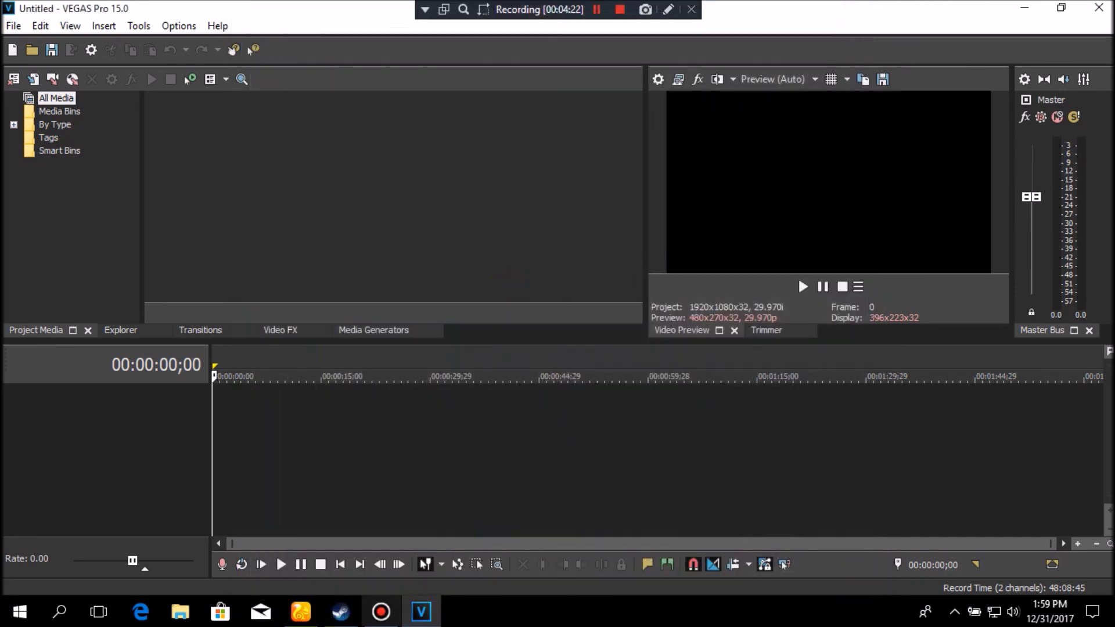
pyautogui.click(301, 614)
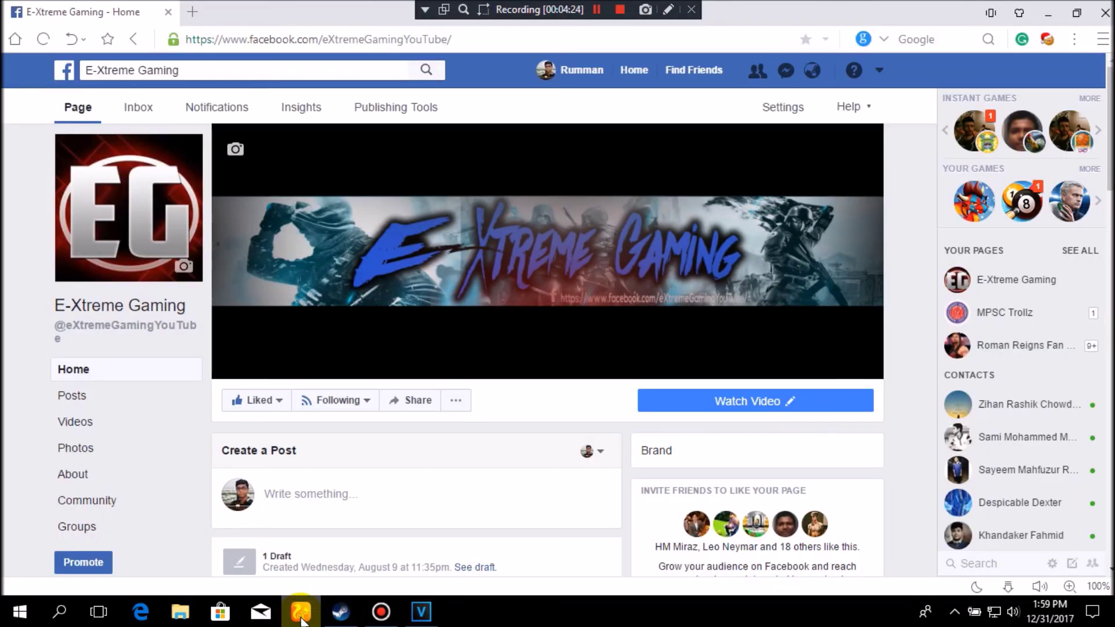
pyautogui.click(301, 614)
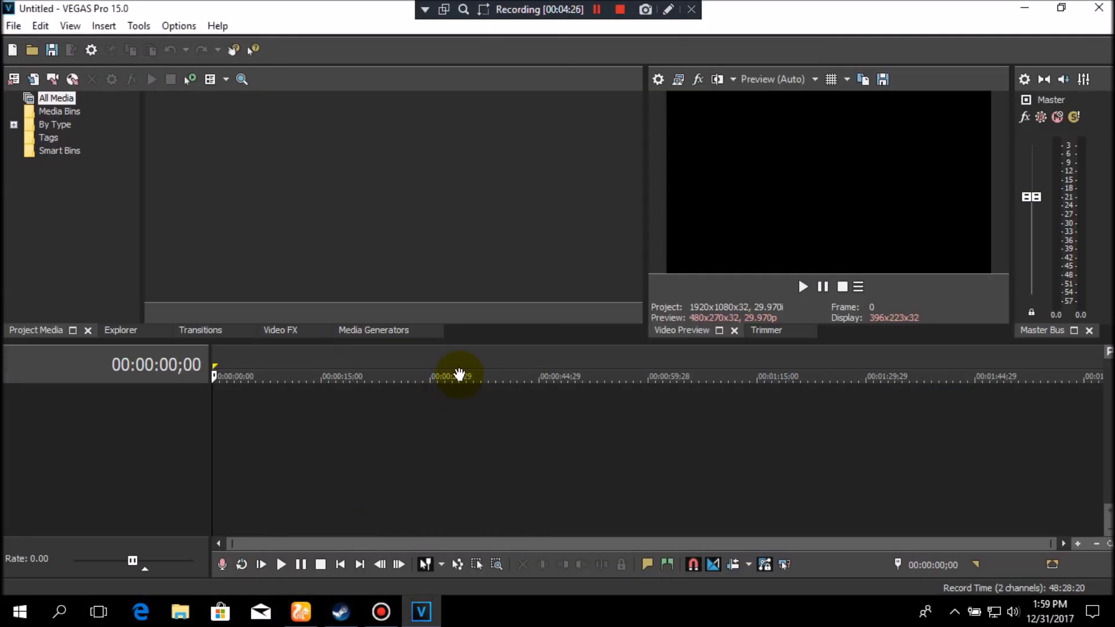